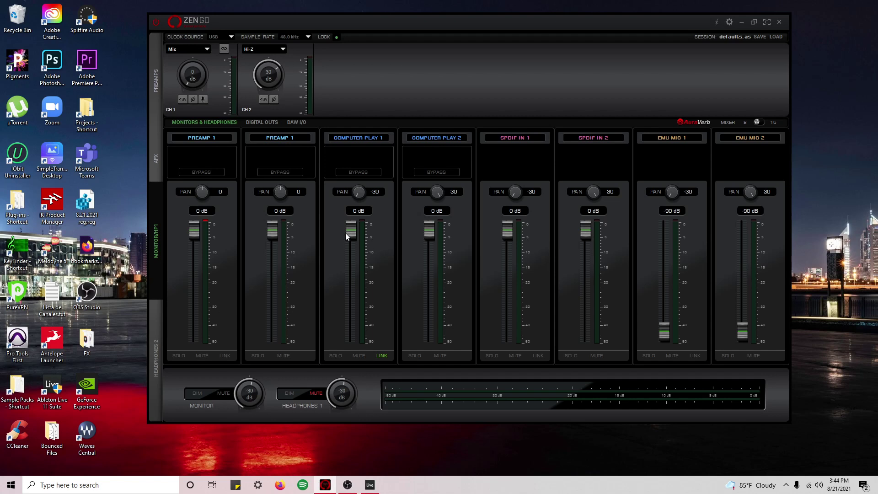
# Keep channel 1 on Mic, try gain at 43 and 50 dB, then reset gain and monitor to 0 dB.
pyautogui.click(196, 50)
pyautogui.click(202, 51)
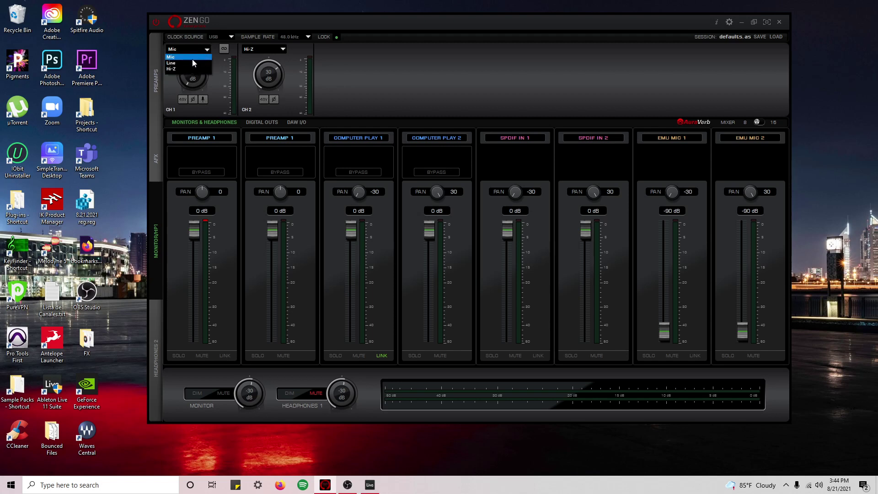
pyautogui.click(181, 58)
pyautogui.moveTo(201, 21); pyautogui.dragTo(210, 4)
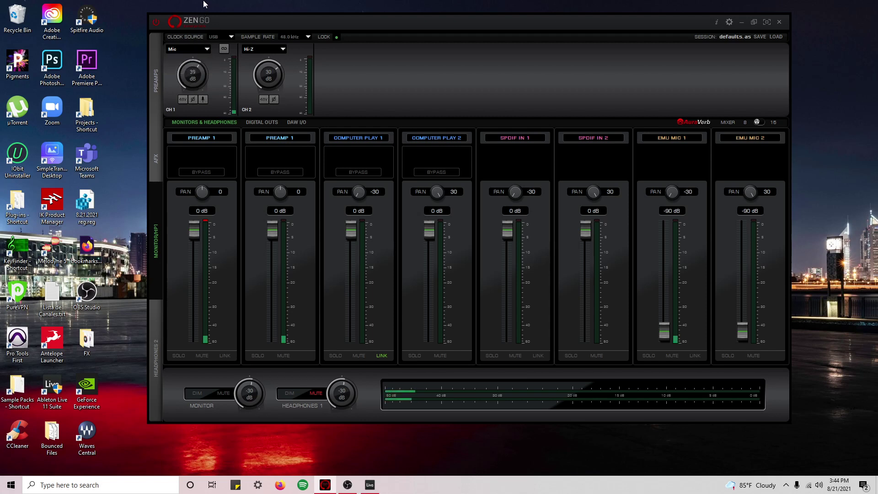
pyautogui.moveTo(196, 67); pyautogui.dragTo(202, 54)
pyautogui.doubleClick(196, 80)
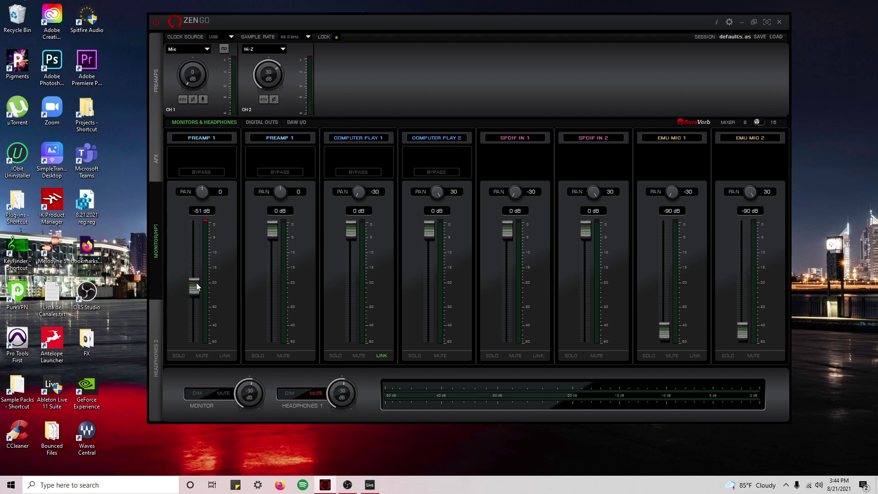
pyautogui.moveTo(196, 248); pyautogui.dragTo(196, 227)
# Add Auto-Tune Synergy to the Preamp 1 effects chain.
pyautogui.click(207, 156)
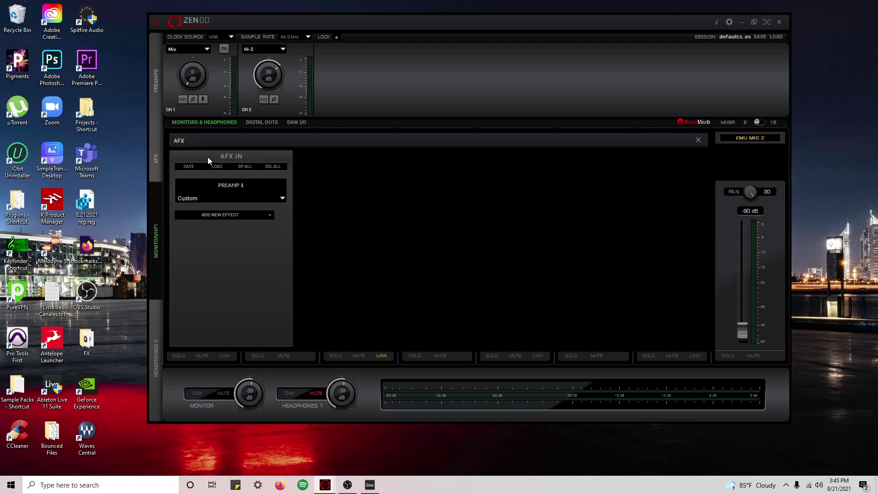
pyautogui.click(199, 200)
pyautogui.click(199, 199)
pyautogui.click(206, 215)
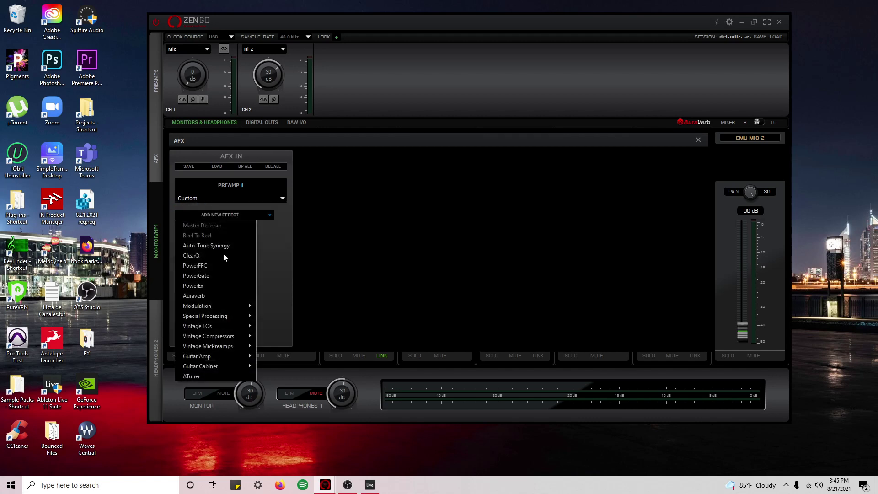
pyautogui.click(224, 246)
# Add the VMEQ-5 equalizer after it and close the effects chain.
pyautogui.click(223, 233)
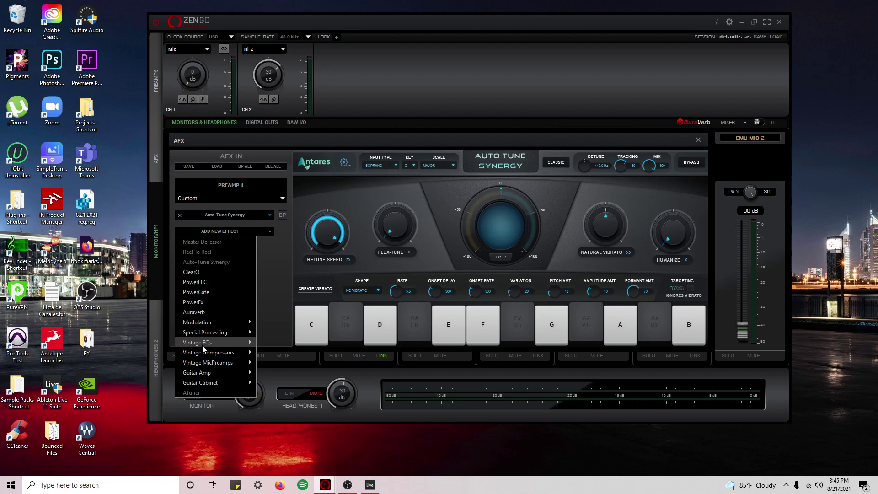
pyautogui.moveTo(202, 345)
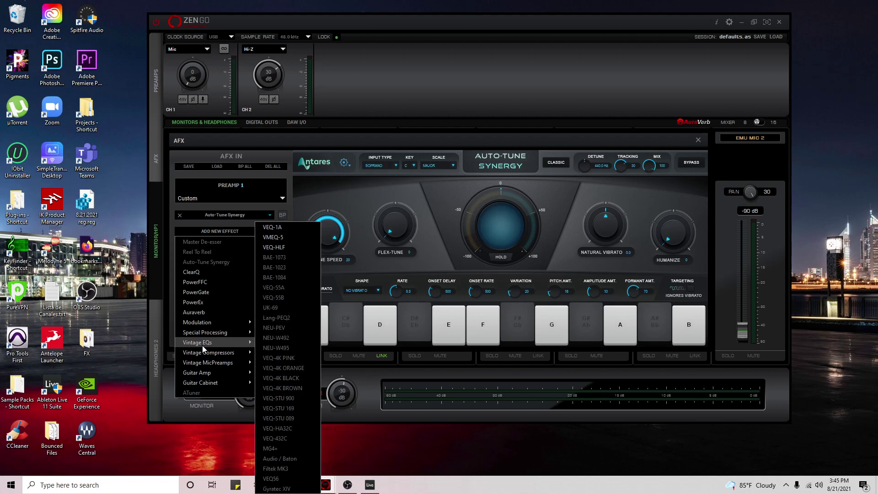
pyautogui.click(282, 237)
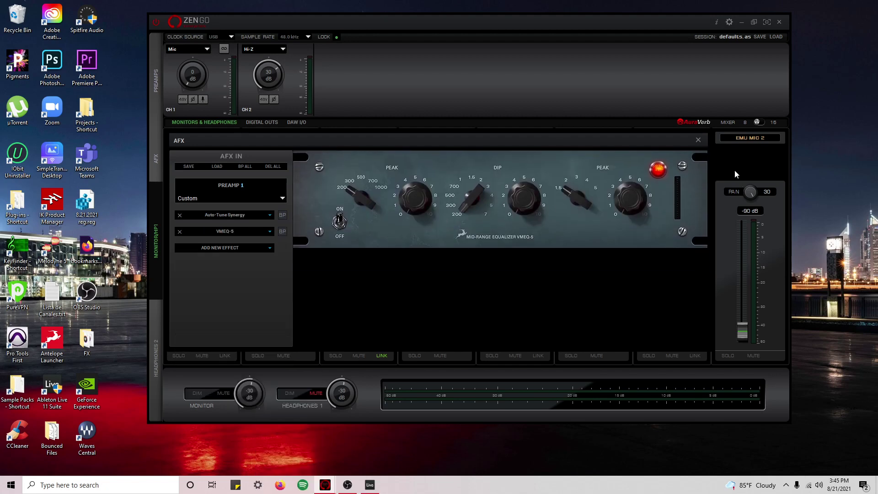
pyautogui.click(700, 141)
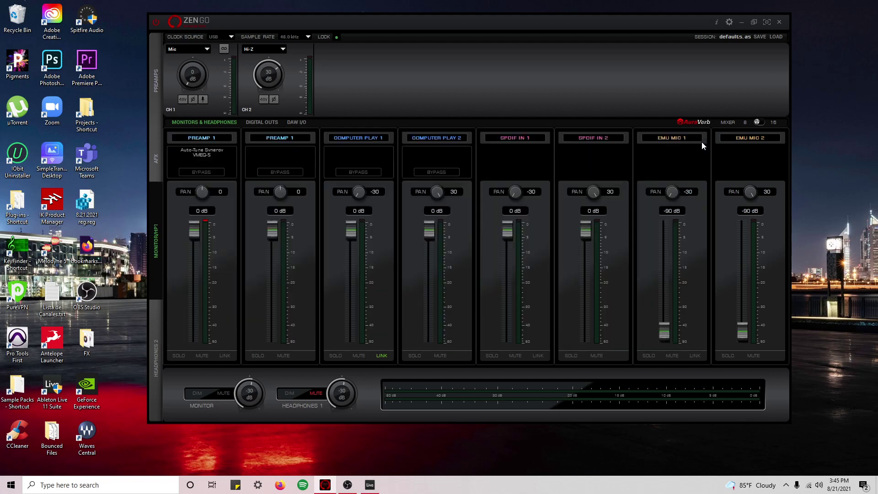
# In AuraVerb, raise channel 1's send and the Monitor/HP 1 reverb return to about 0 dB.
pyautogui.click(690, 122)
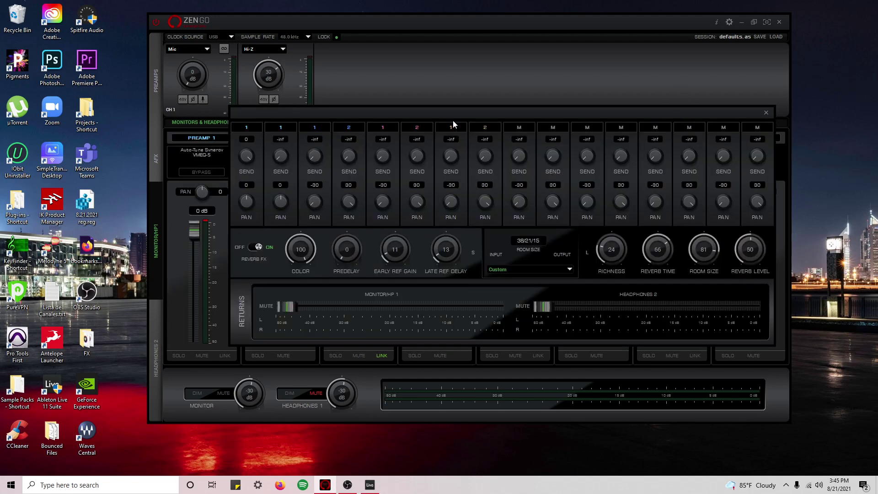
pyautogui.scroll(-5, 246, 156)
pyautogui.scroll(9, 246, 156)
pyautogui.moveTo(281, 313); pyautogui.dragTo(475, 315)
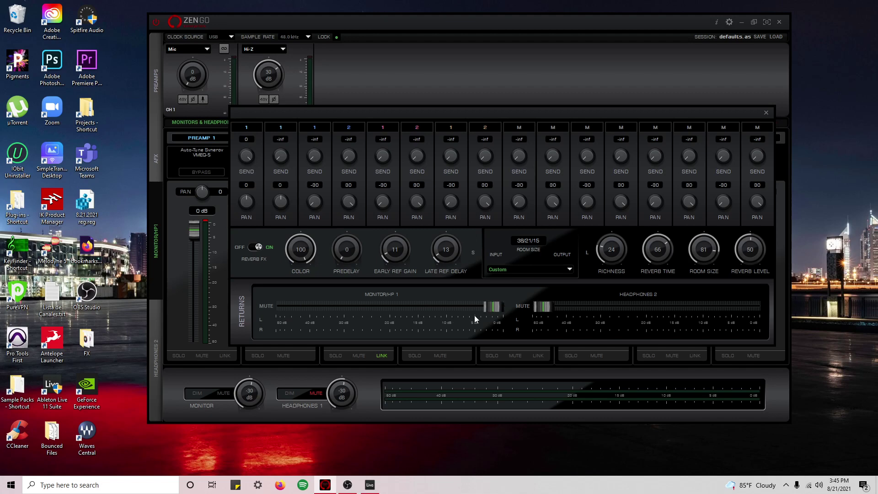
pyautogui.click(767, 113)
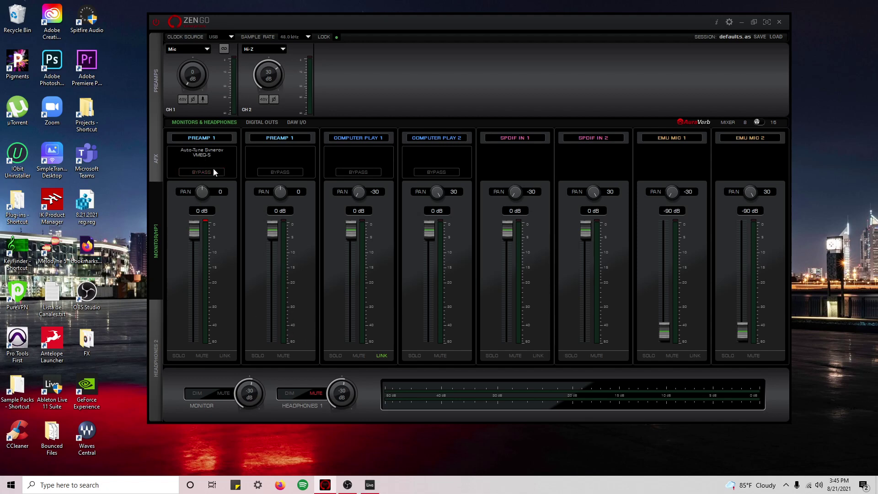
pyautogui.click(370, 486)
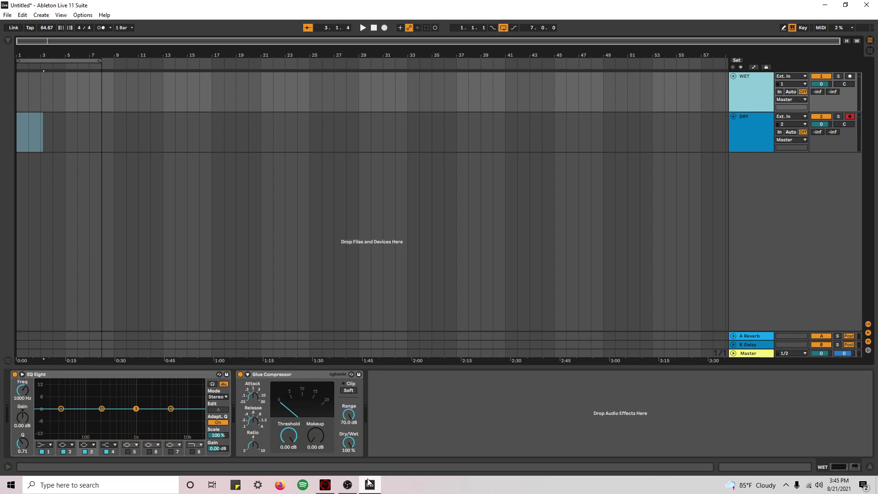
pyautogui.click(826, 6)
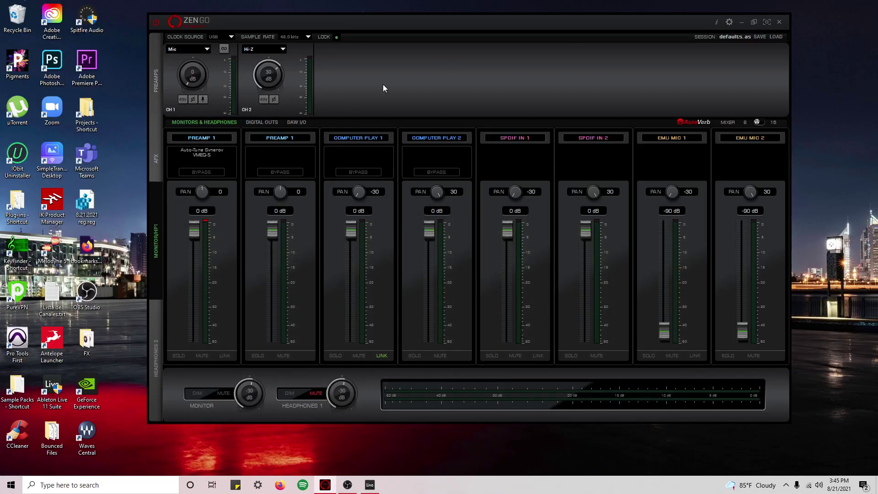
pyautogui.click(211, 174)
pyautogui.click(273, 138)
pyautogui.moveTo(279, 149)
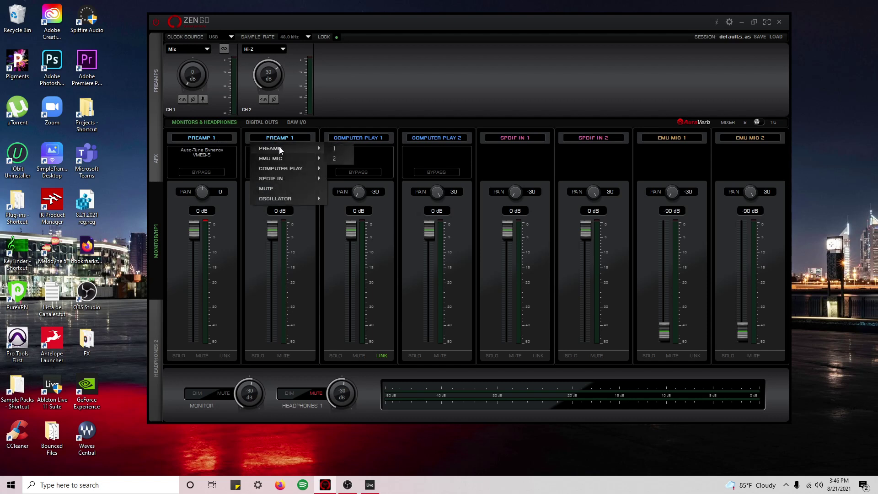
pyautogui.click(336, 158)
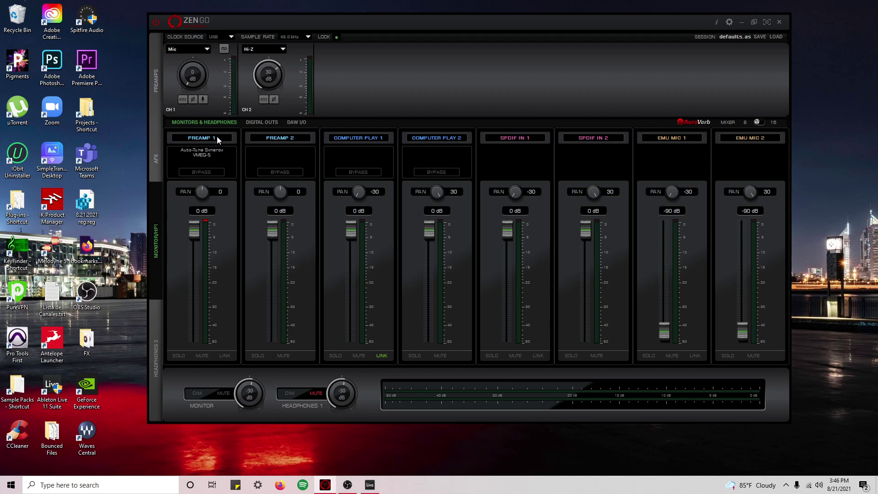
pyautogui.click(264, 138)
pyautogui.moveTo(281, 145)
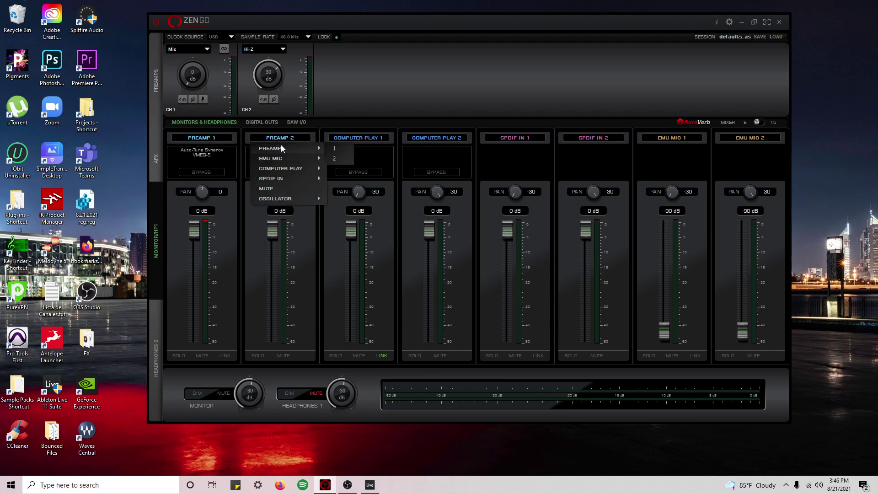
pyautogui.click(337, 150)
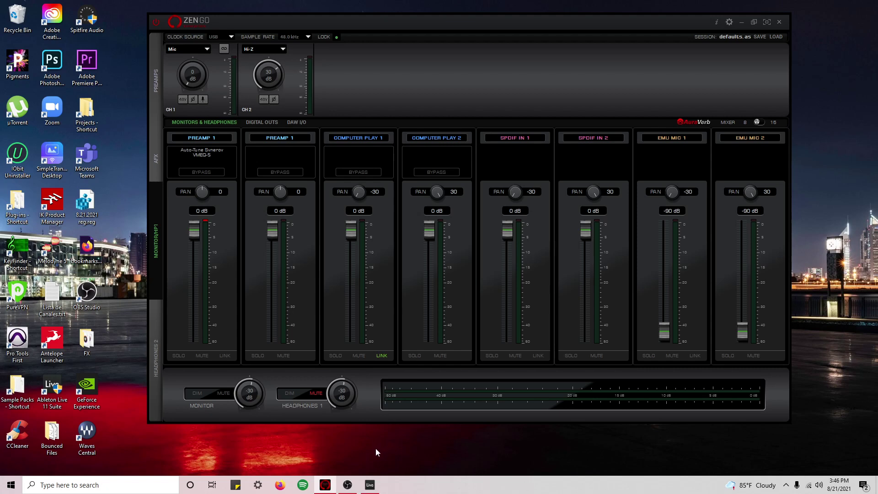
# In Live's Preferences, set the driver type to ASIO with the ZenGo SC ASIO Driver device.
pyautogui.click(371, 485)
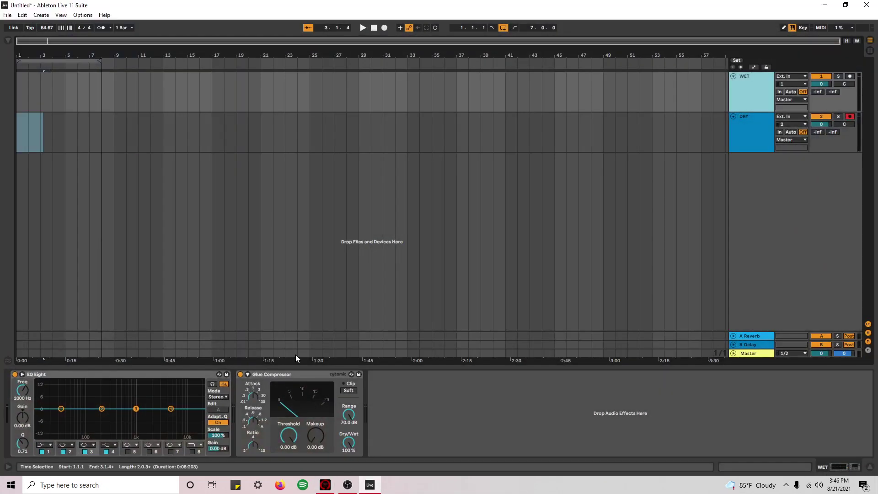
pyautogui.click(84, 15)
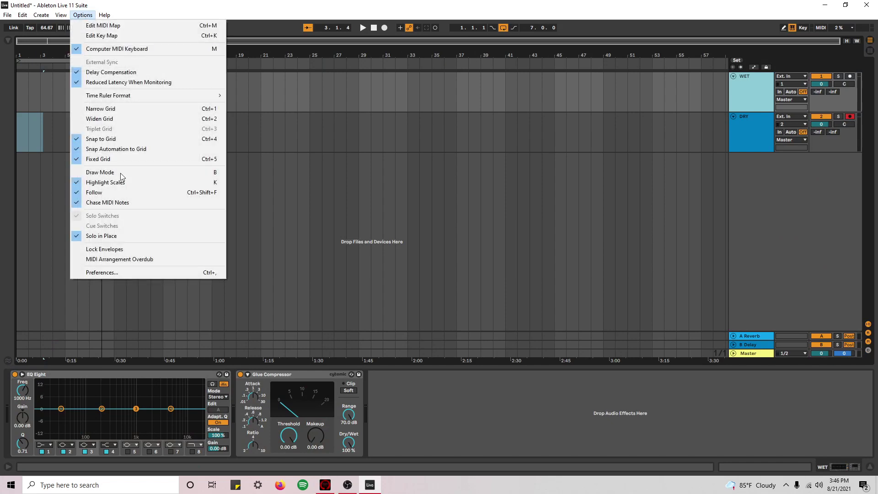
pyautogui.click(103, 273)
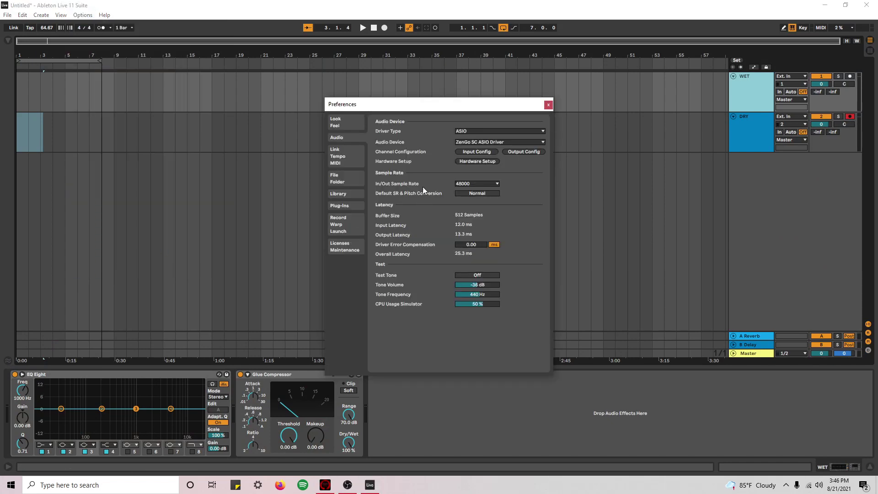
pyautogui.click(471, 131)
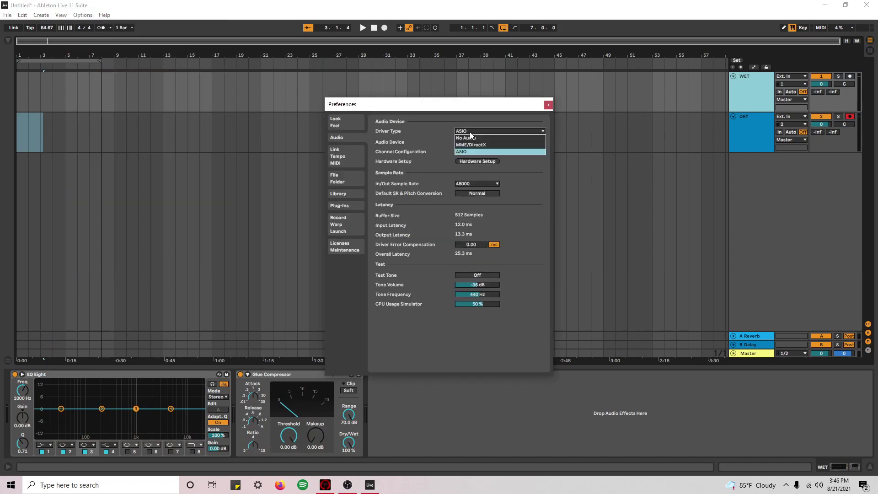
pyautogui.click(472, 132)
pyautogui.click(475, 131)
pyautogui.click(466, 151)
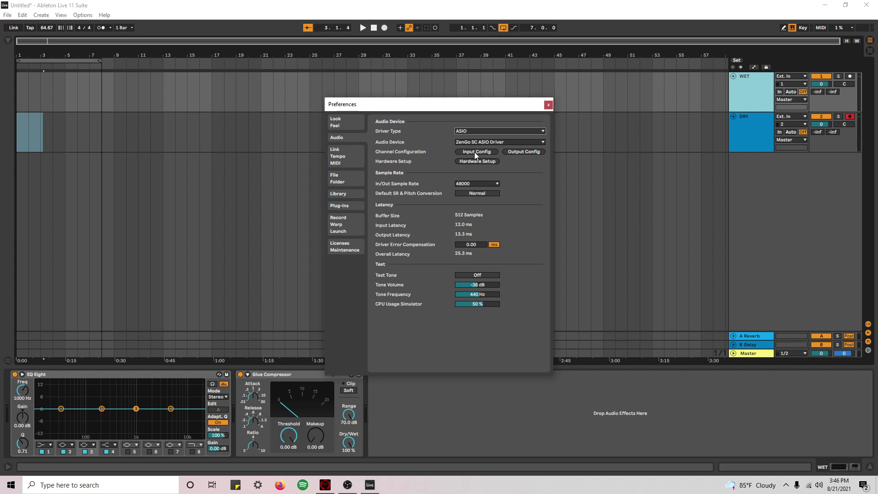
pyautogui.click(476, 140)
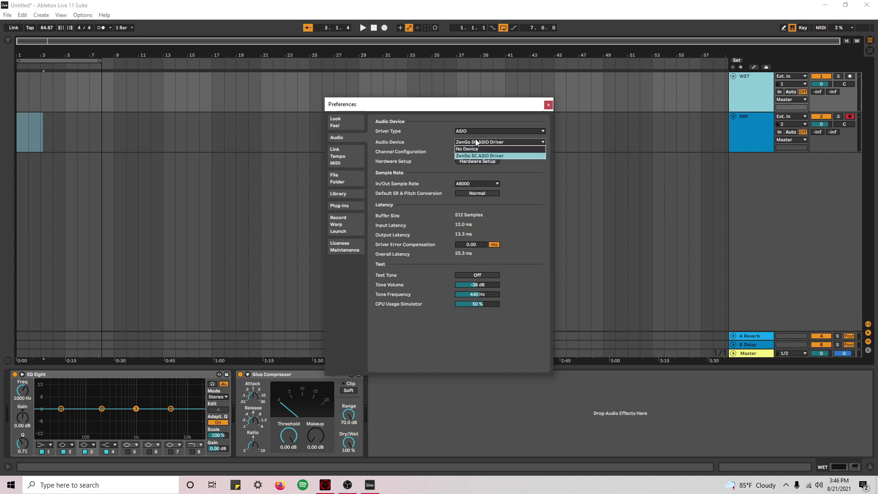
pyautogui.click(473, 156)
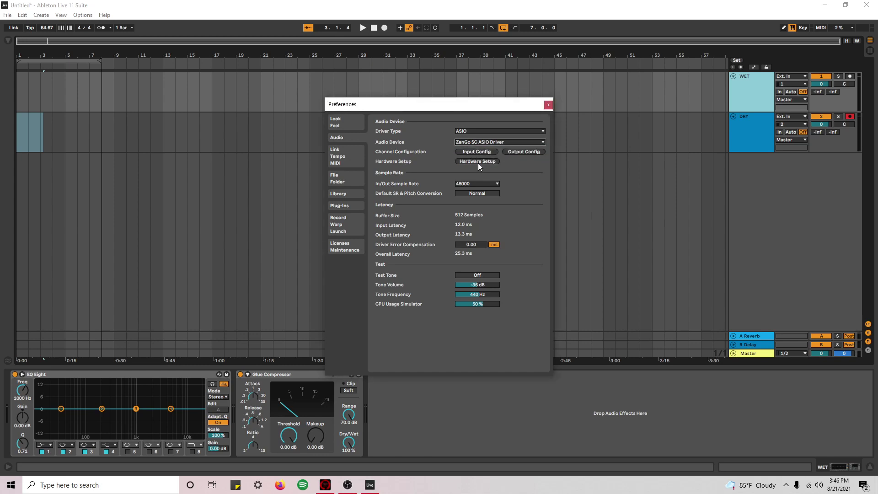
# Check the input and output channel configurations and confirm the outputs.
pyautogui.click(487, 152)
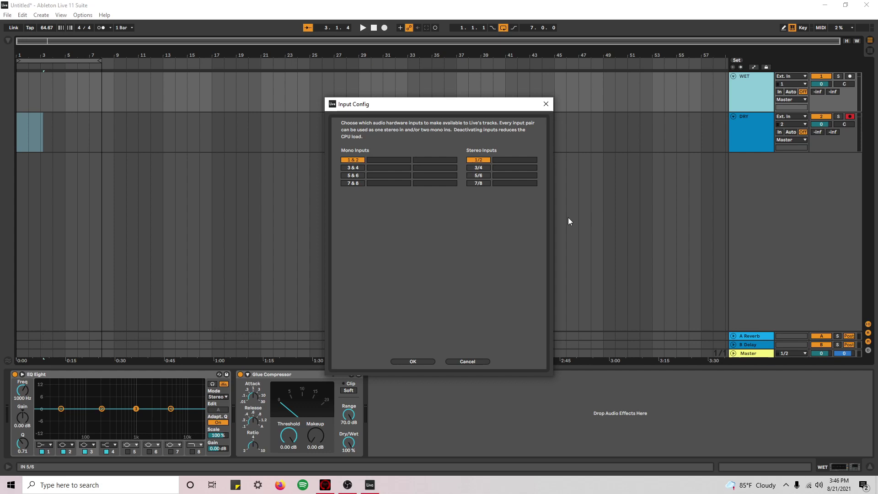
pyautogui.moveTo(493, 111); pyautogui.dragTo(366, 112)
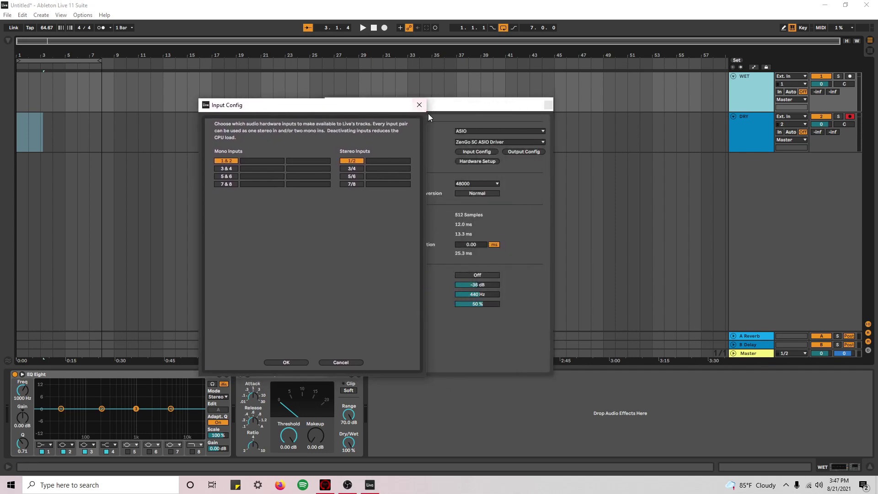
pyautogui.click(419, 105)
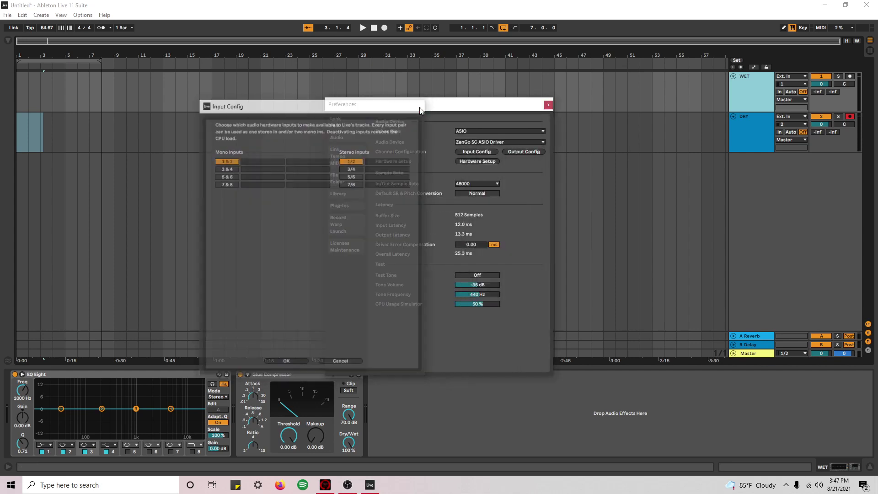
pyautogui.click(505, 151)
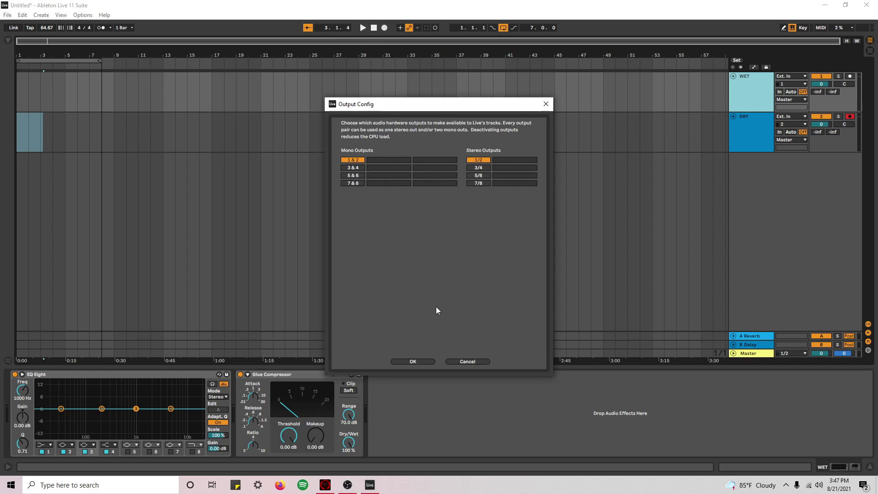
pyautogui.click(412, 362)
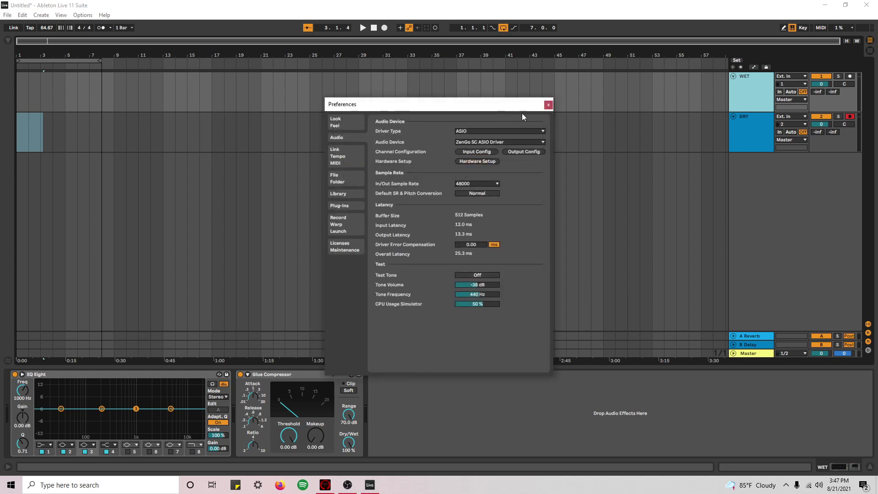
# Close the audio preferences and undo, then redo, the DRY track move.
pyautogui.click(549, 104)
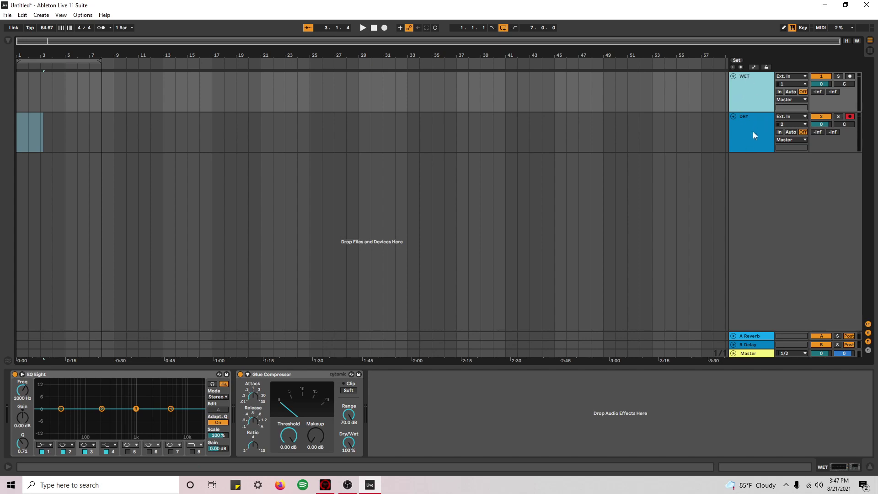
pyautogui.hotkey('ctrl', 'z')
pyautogui.hotkey('ctrl', 'y')
# Extend the loop to bar 9, turn off punch-in and looping, and start at bar 7.
pyautogui.click(105, 61)
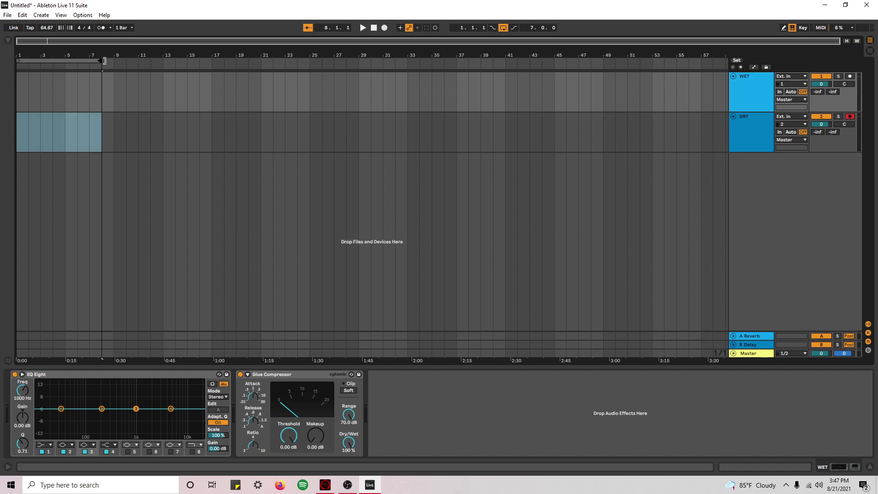
pyautogui.moveTo(105, 61); pyautogui.dragTo(115, 61)
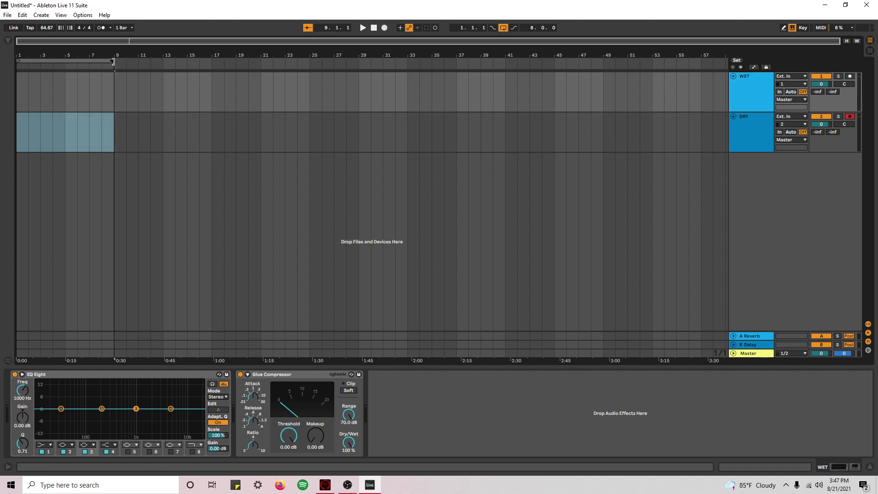
pyautogui.click(493, 27)
pyautogui.click(502, 27)
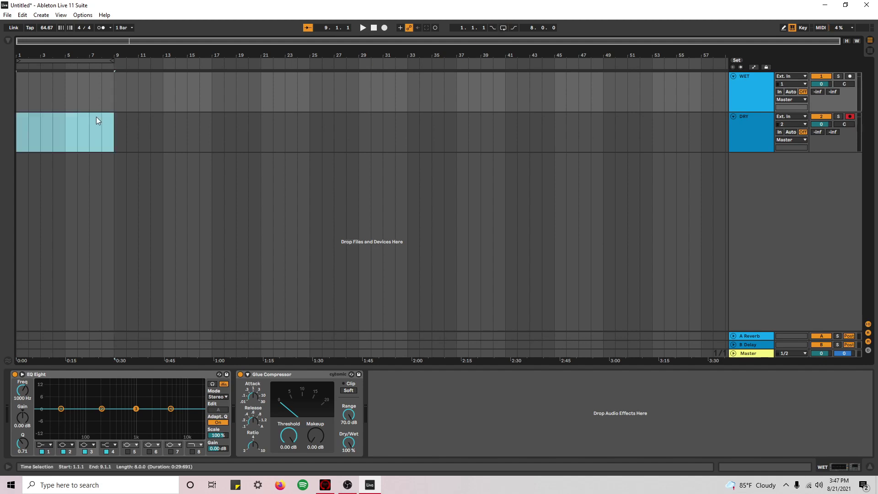
pyautogui.click(87, 93)
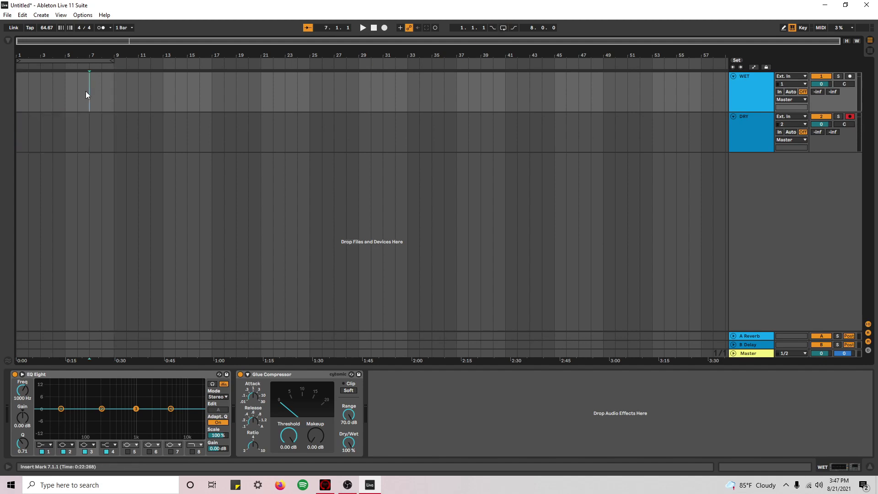
pyautogui.click(325, 486)
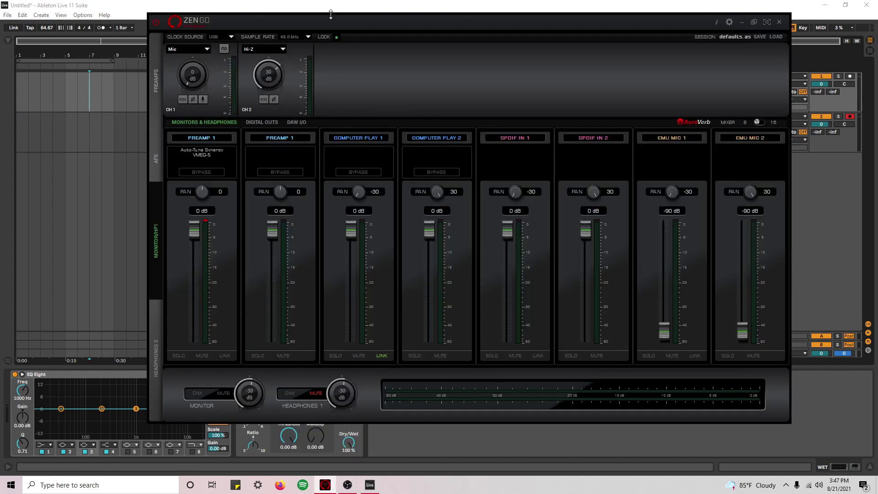
# Drag the Zen Go mixer window down and to the left, off Live's WET and DRY tracks.
pyautogui.moveTo(330, 13); pyautogui.dragTo(347, 107)
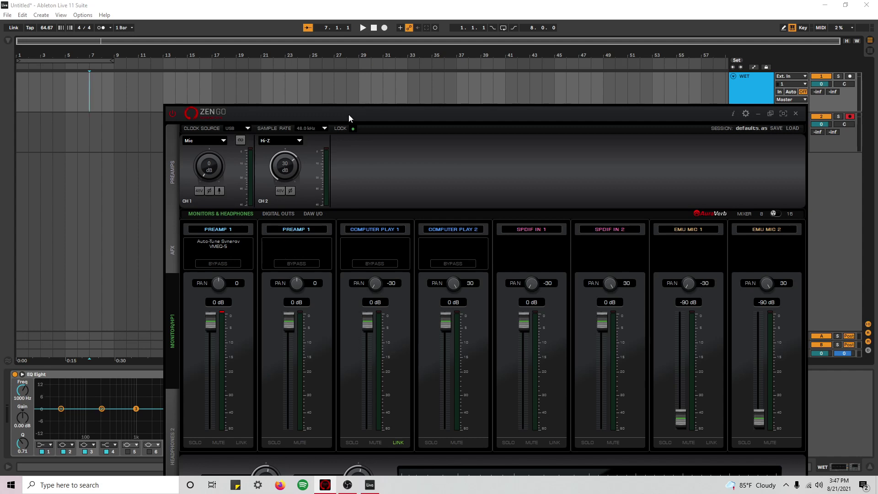
pyautogui.moveTo(349, 115); pyautogui.dragTo(246, 143)
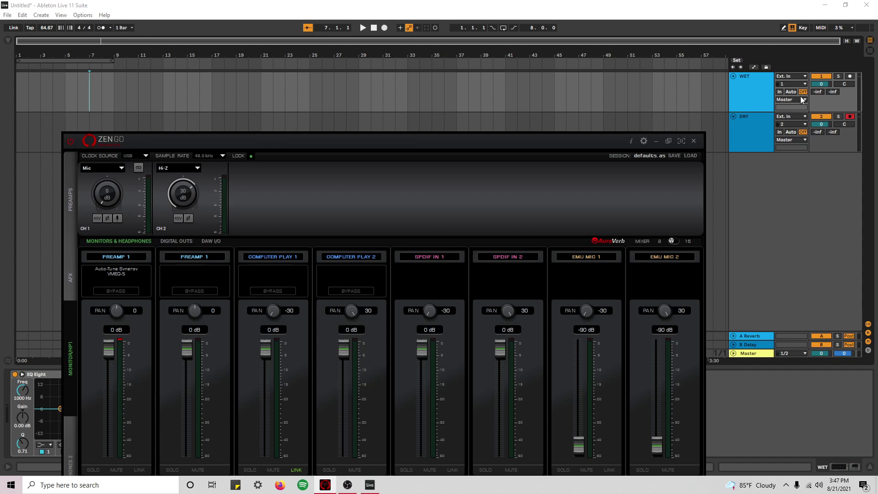
# Confirm input channel 1 for WET and input channel 2 for DRY, returning to the Zen Go mixer.
pyautogui.click(763, 86)
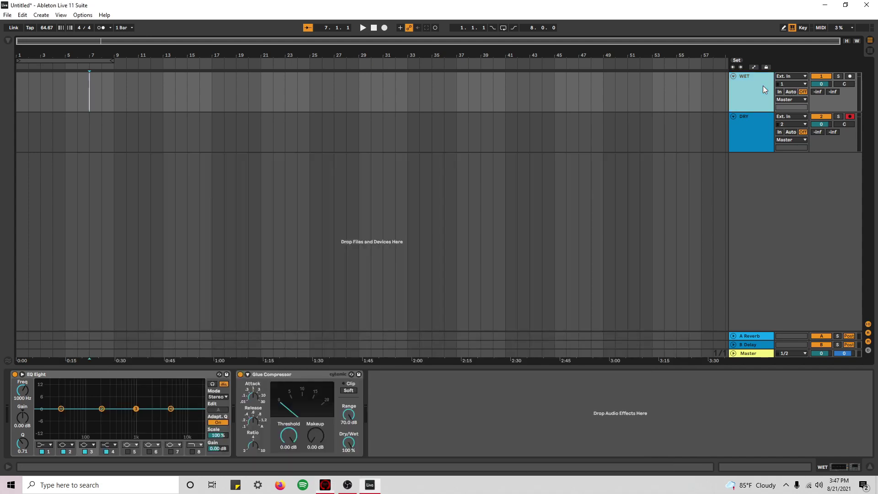
pyautogui.click(785, 85)
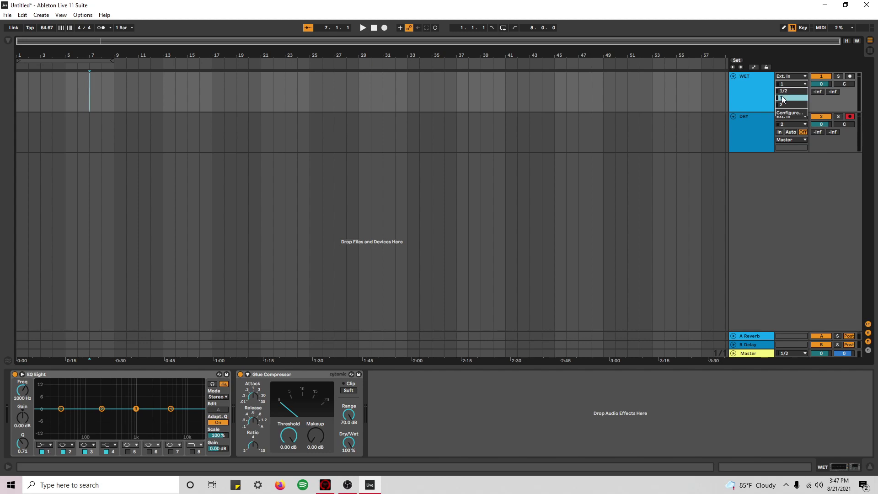
pyautogui.click(782, 98)
pyautogui.click(325, 485)
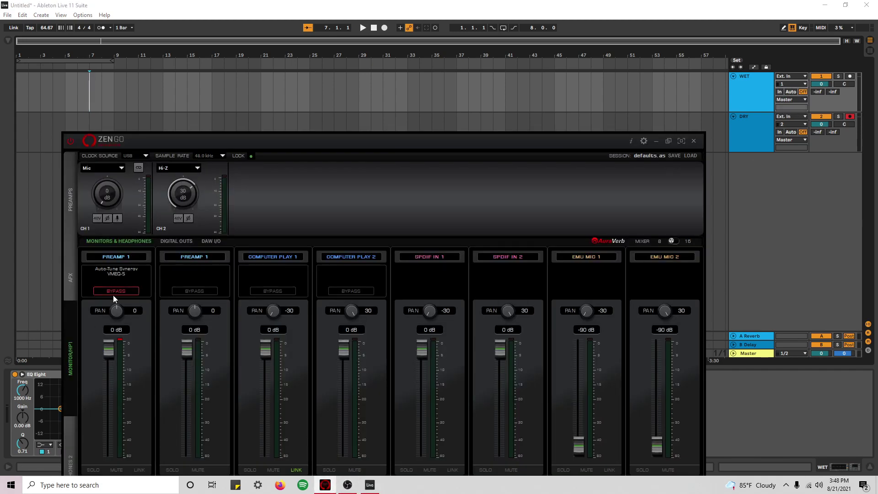
pyautogui.click(755, 121)
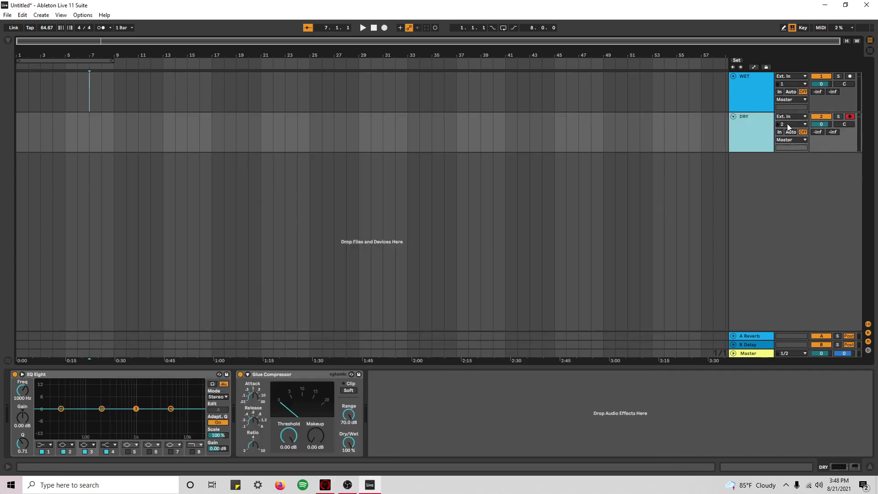
pyautogui.click(787, 124)
pyautogui.click(781, 145)
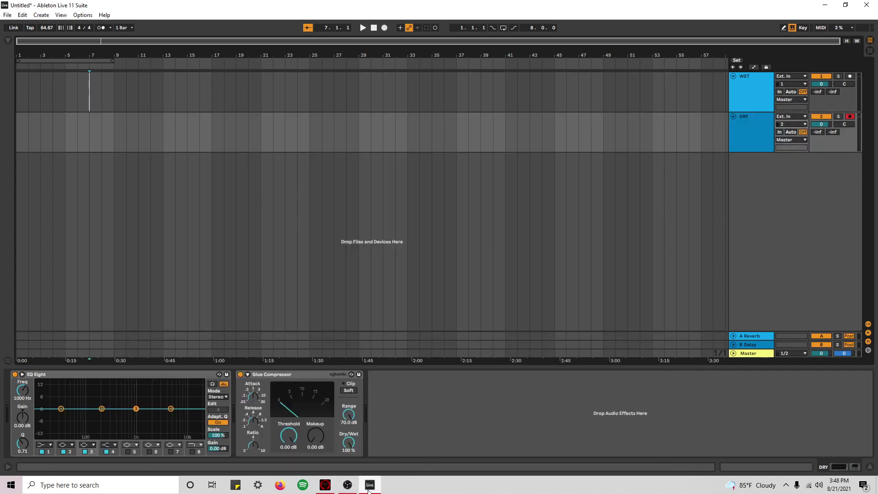
pyautogui.click(325, 485)
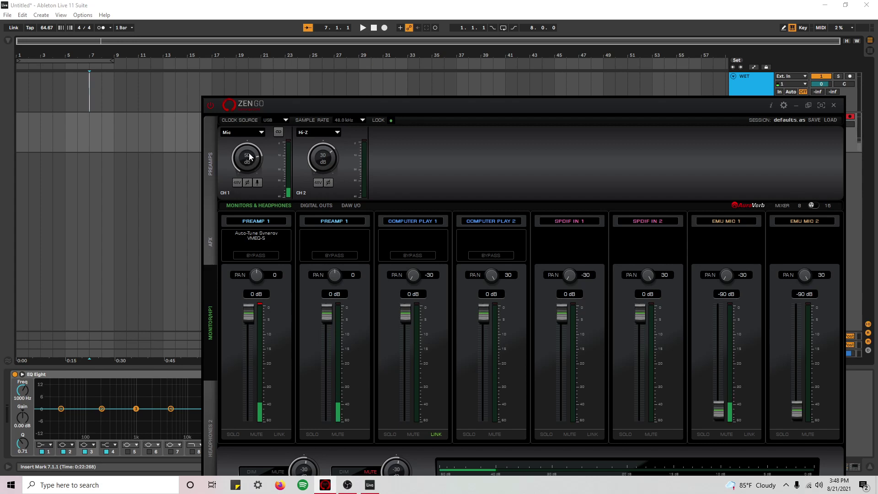
# Do a count-in test recording, stop it, arm WET, and record on both WET and DRY.
pyautogui.click(382, 31)
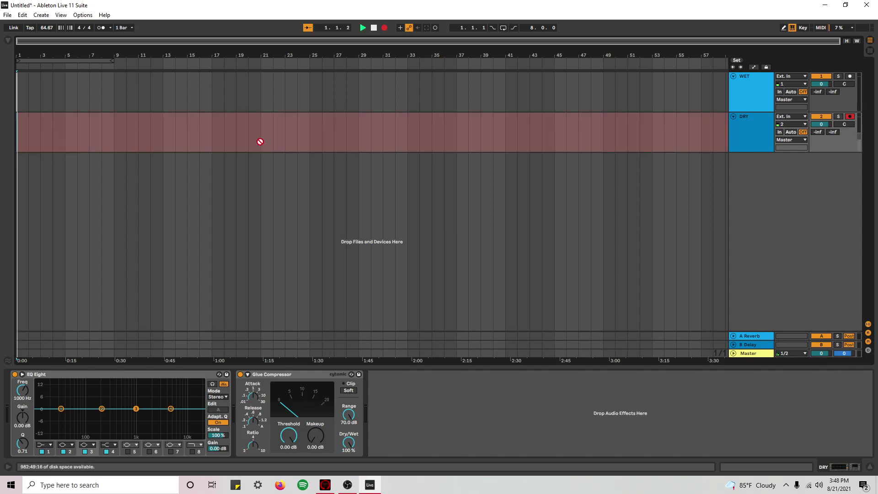
pyautogui.press('space')
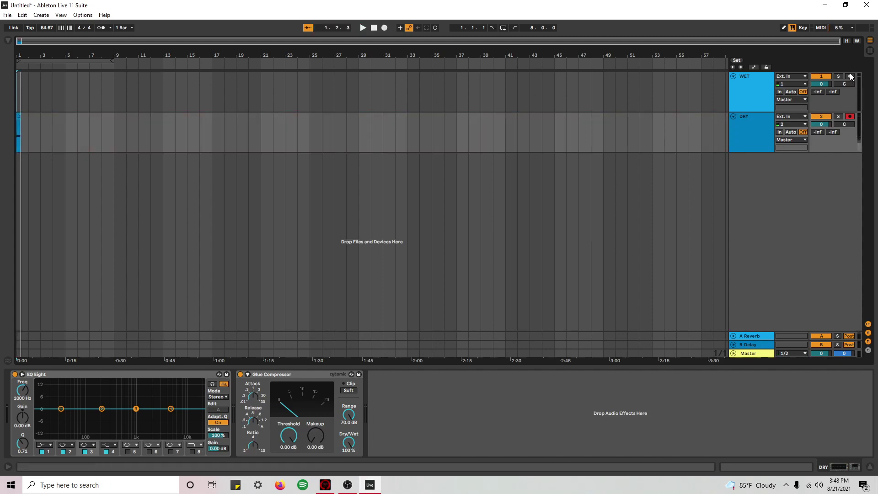
pyautogui.click(850, 76)
pyautogui.click(385, 28)
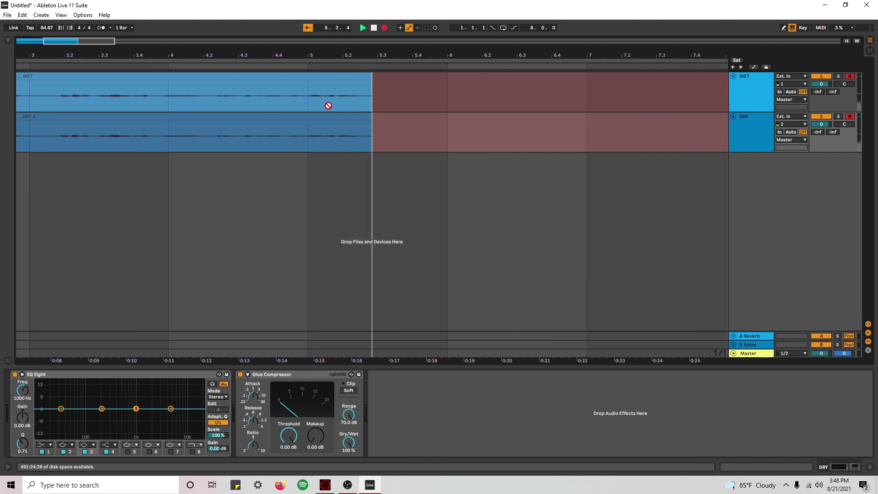
# Zoom out, stop recording, and delete the WET track with its clip.
pyautogui.press('w')
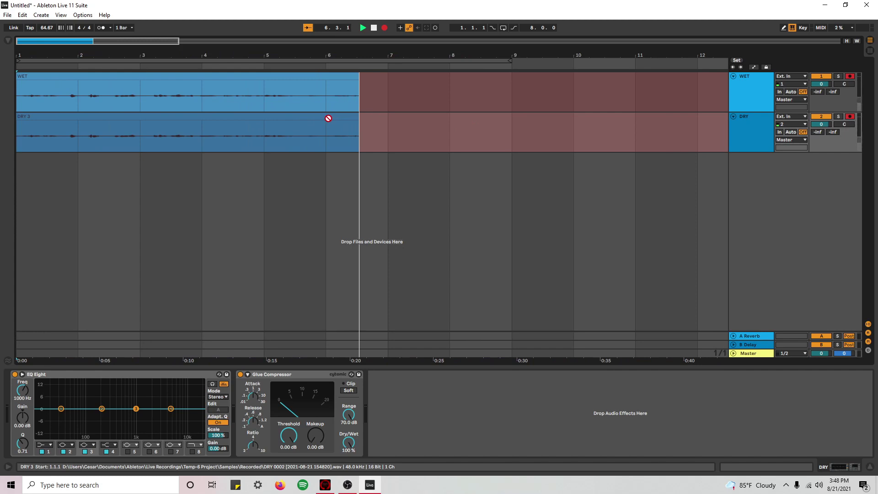
pyautogui.press('space')
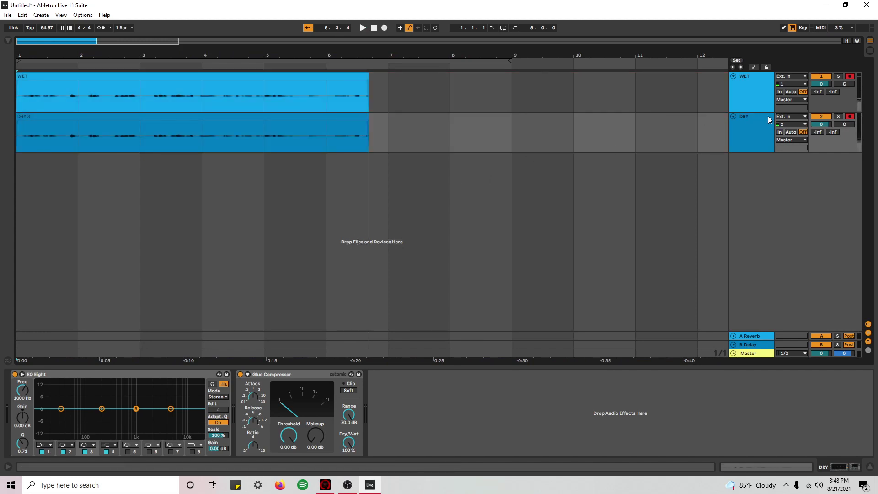
pyautogui.click(756, 92)
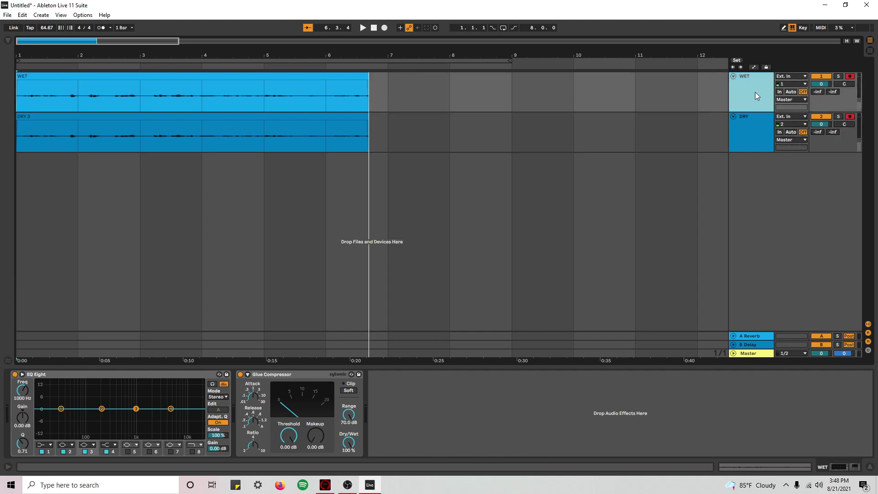
pyautogui.press('Delete')
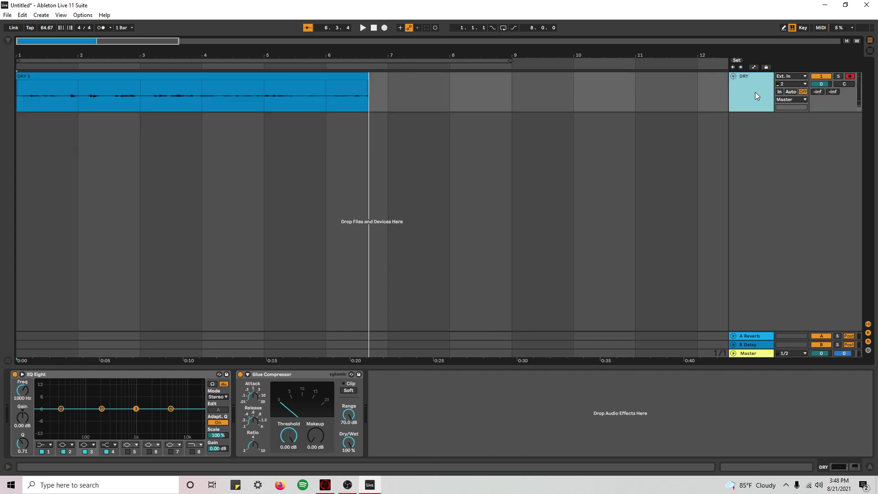
# Switch off bypass on Preamp 1's first Zen Go effect, then select the DRY 3 clip.
pyautogui.click(326, 485)
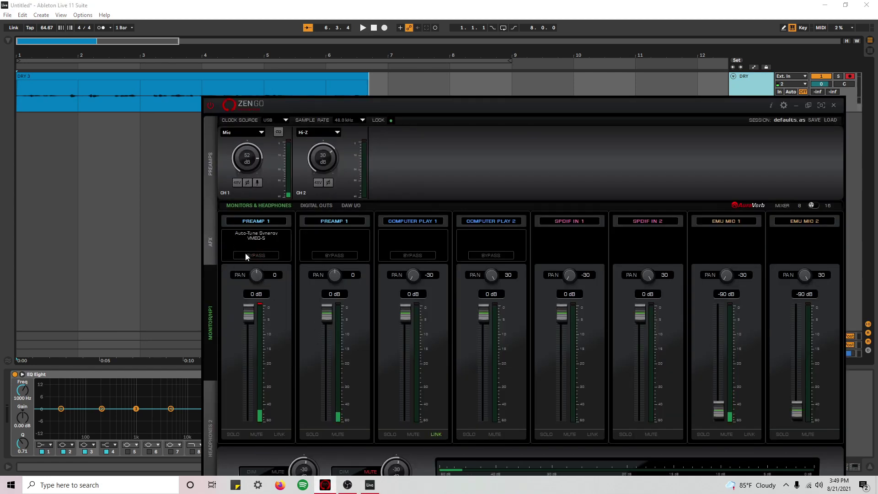
pyautogui.click(250, 255)
pyautogui.click(313, 75)
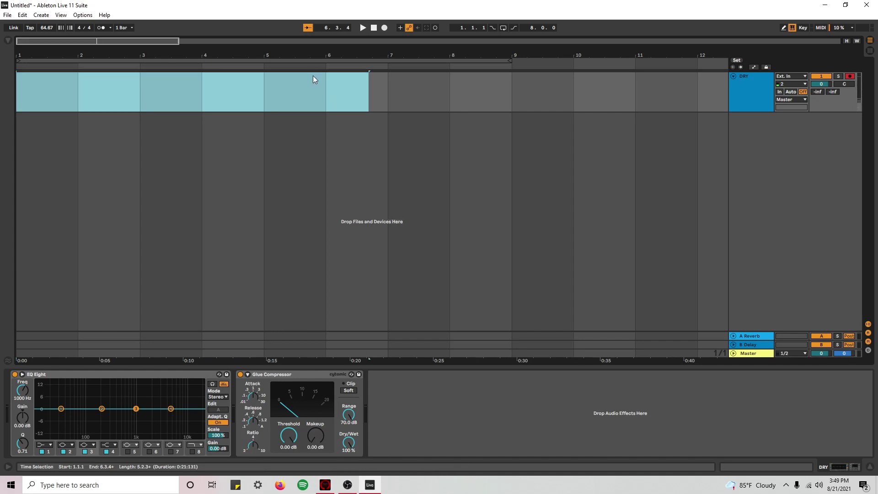